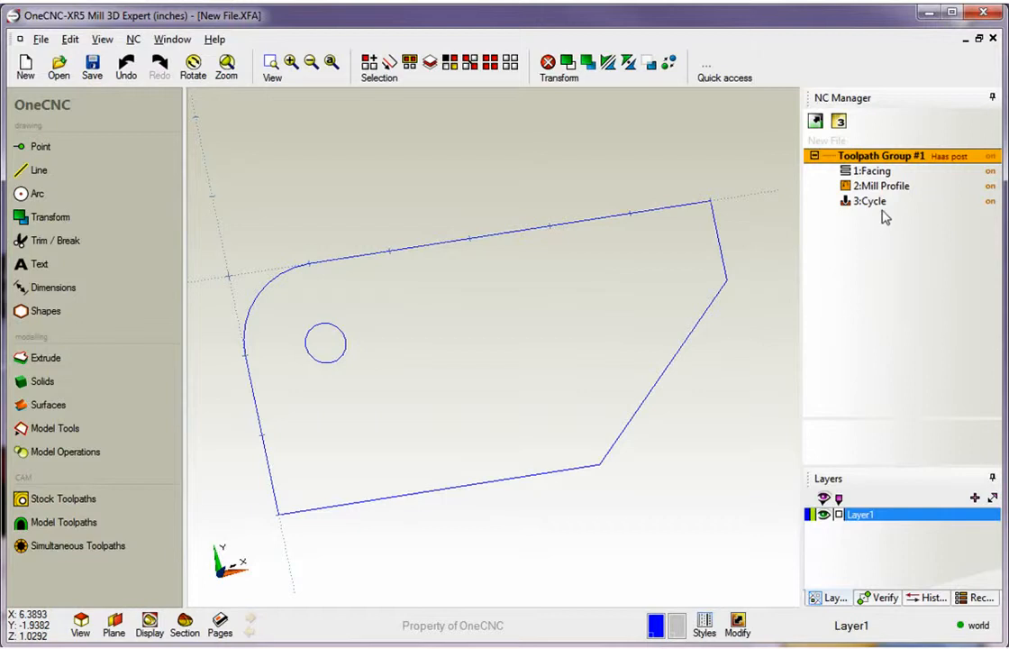
Preview the toolpaths of the Facing, Mill Profile and Cycle operations one after another
click(871, 172)
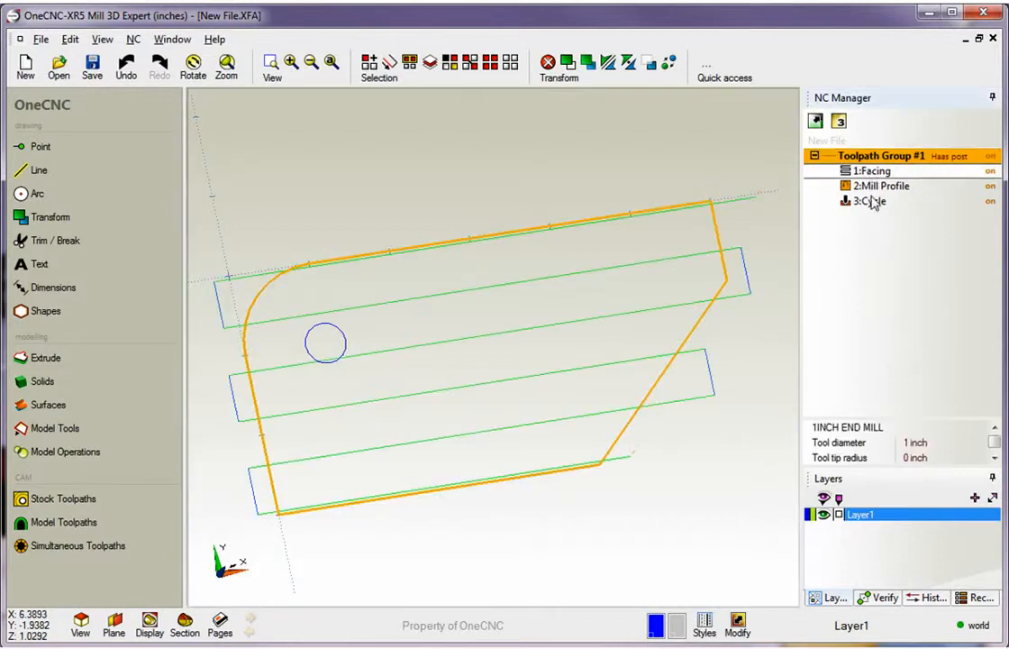
click(872, 186)
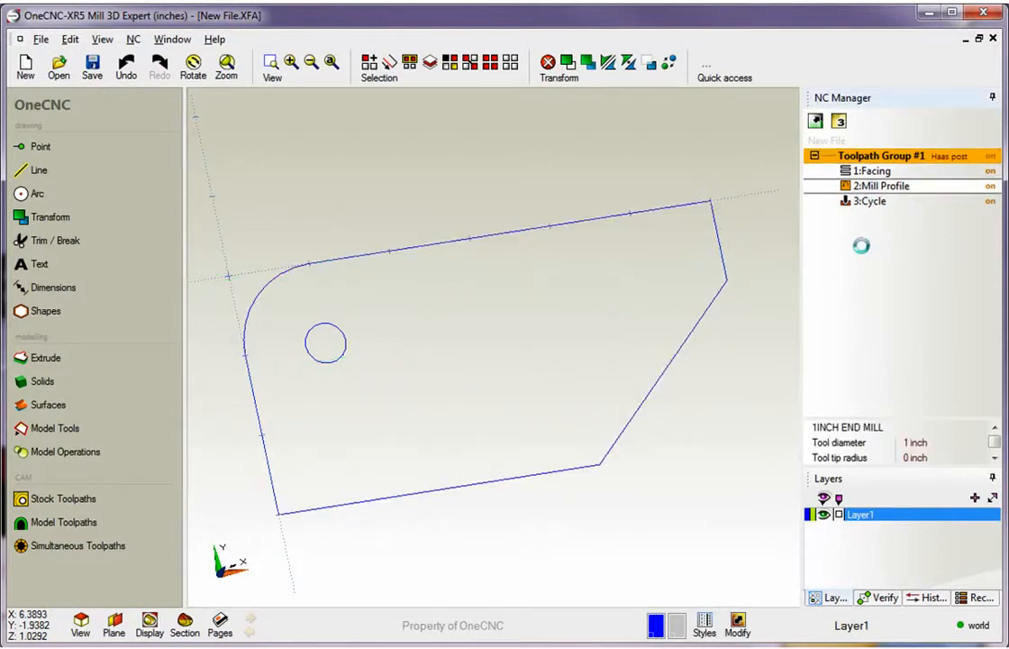
click(869, 202)
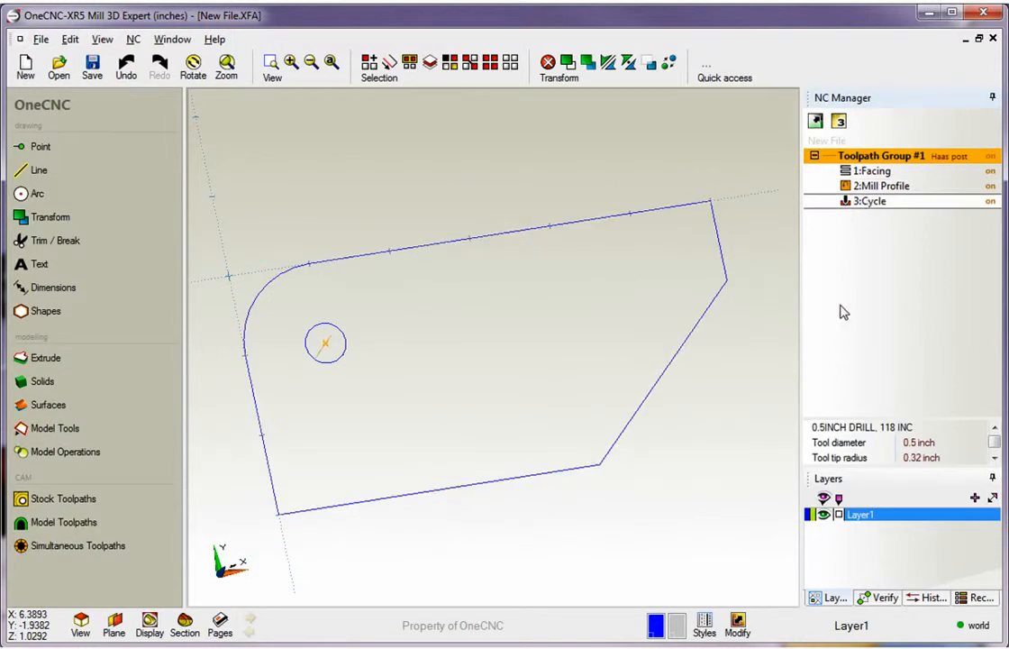
Open NC processing for Toolpath Group #1 and move its dialog clear of the drawing
right_click(891, 163)
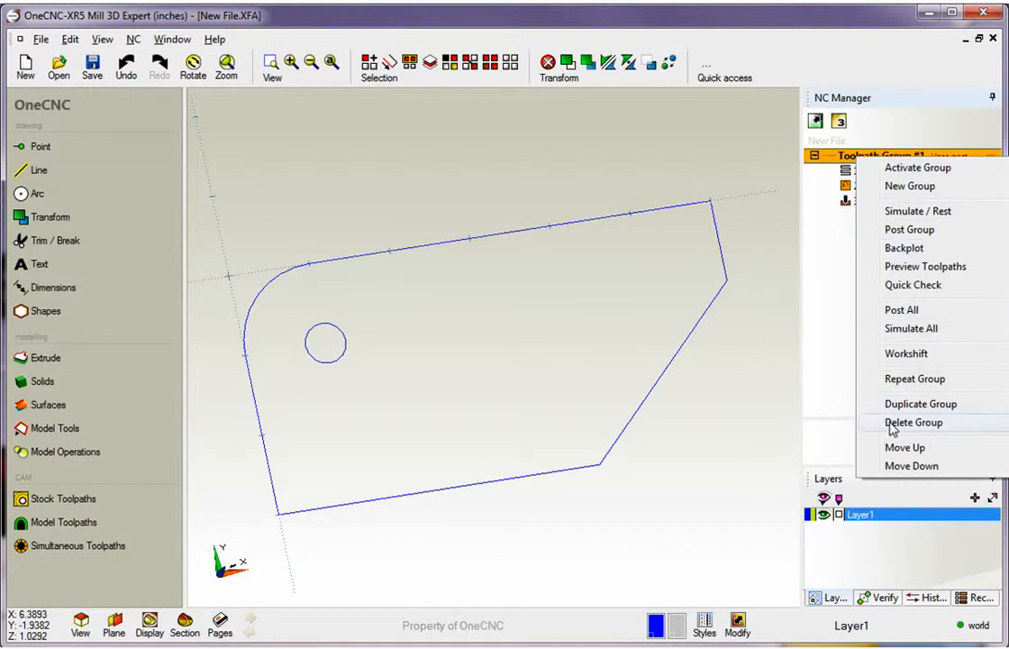
click(901, 232)
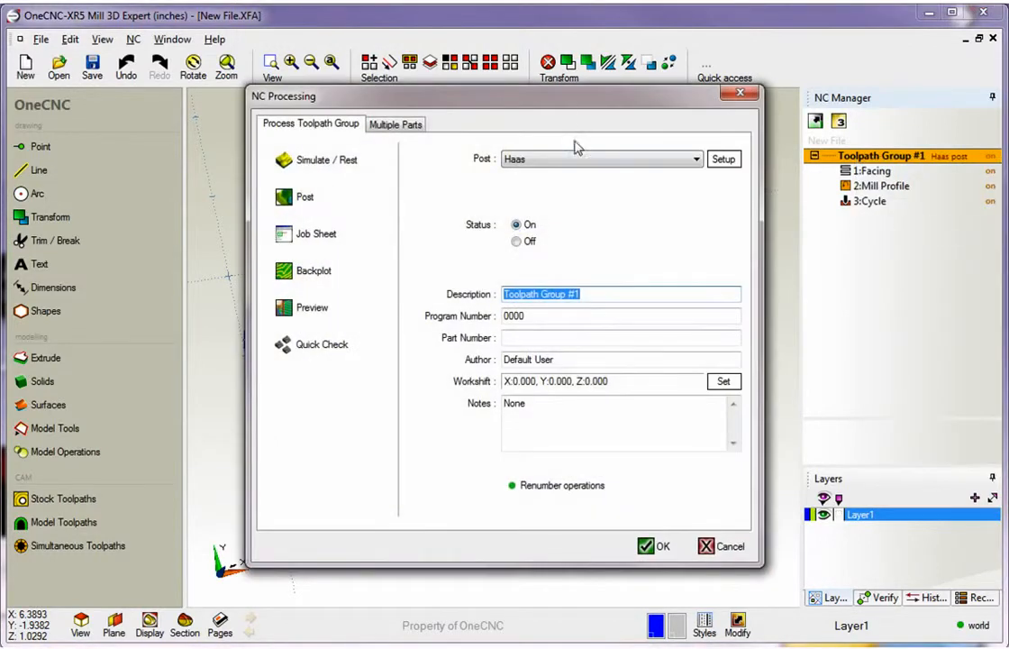
drag(547, 97, 317, 18)
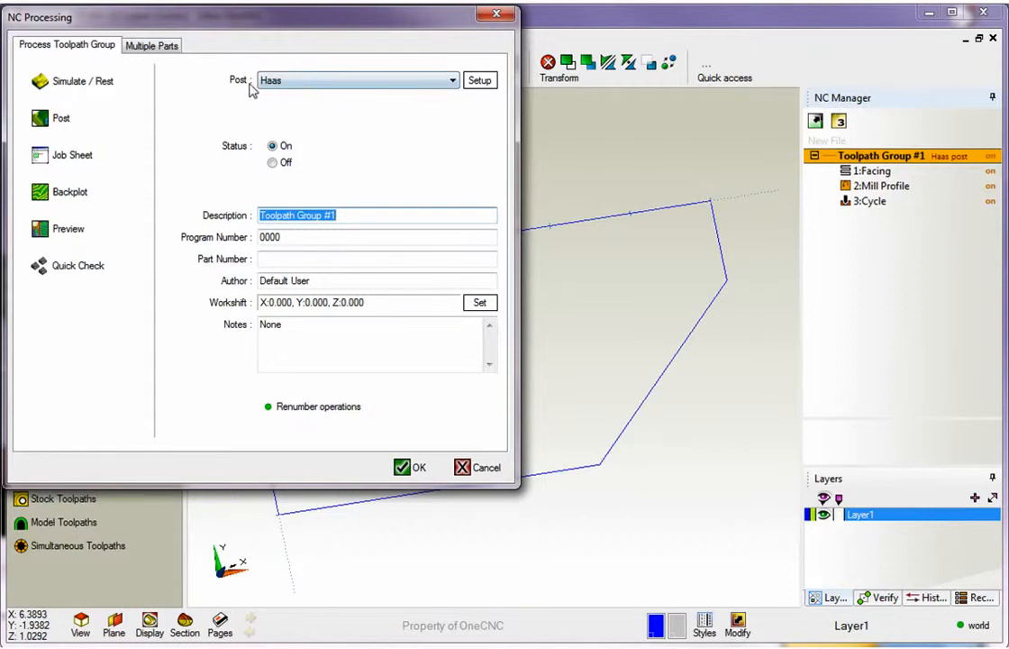
Try the Fadal post for the toolpath group, browse the other available posts, and set the post back to Haas
click(453, 81)
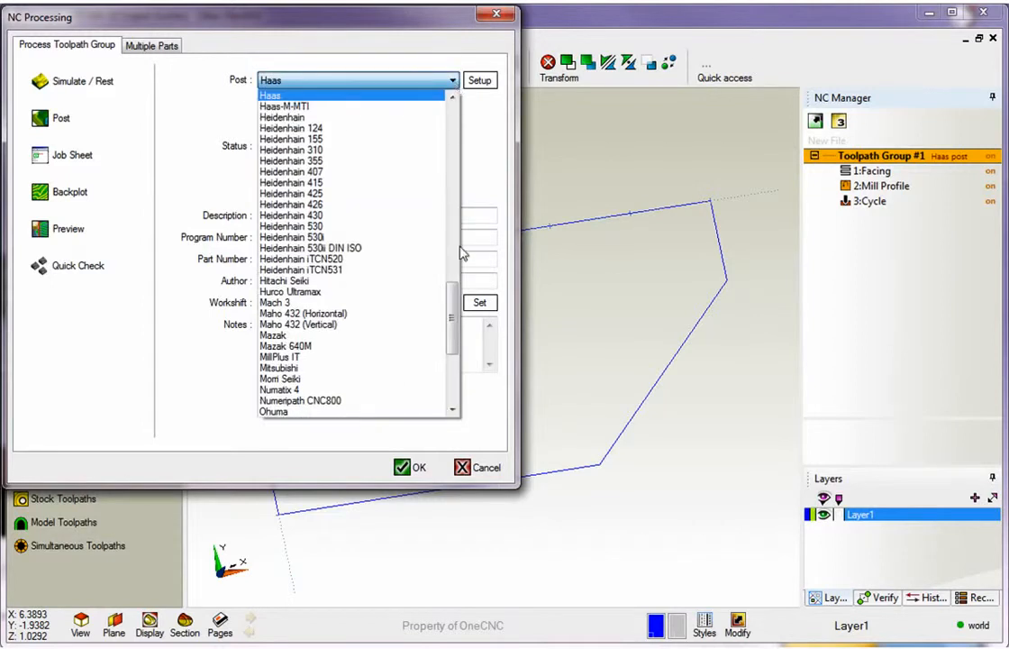
drag(456, 317, 453, 231)
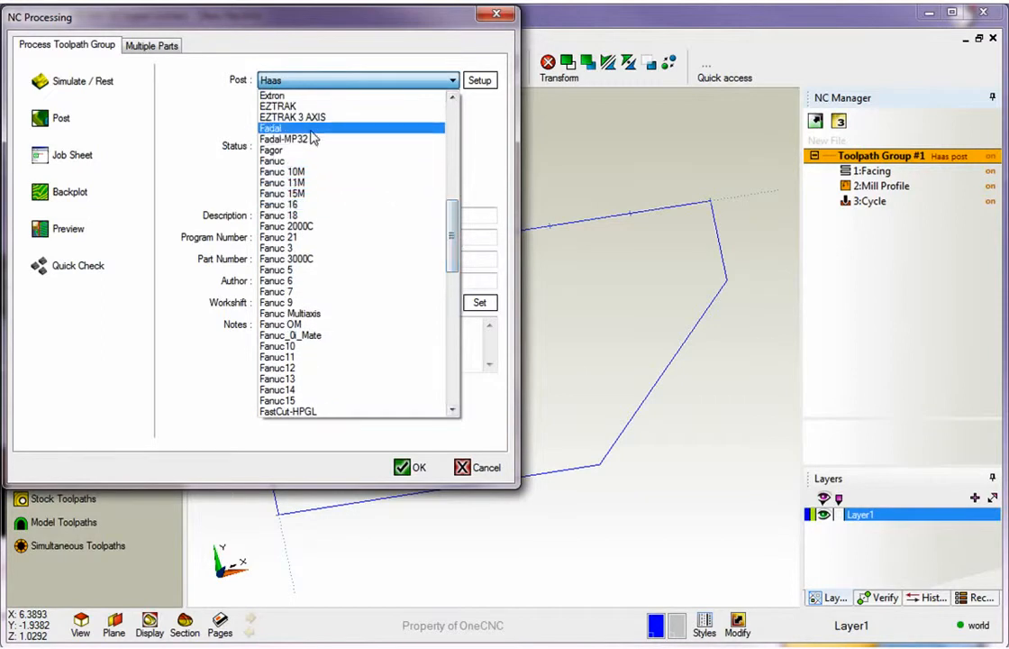
click(275, 128)
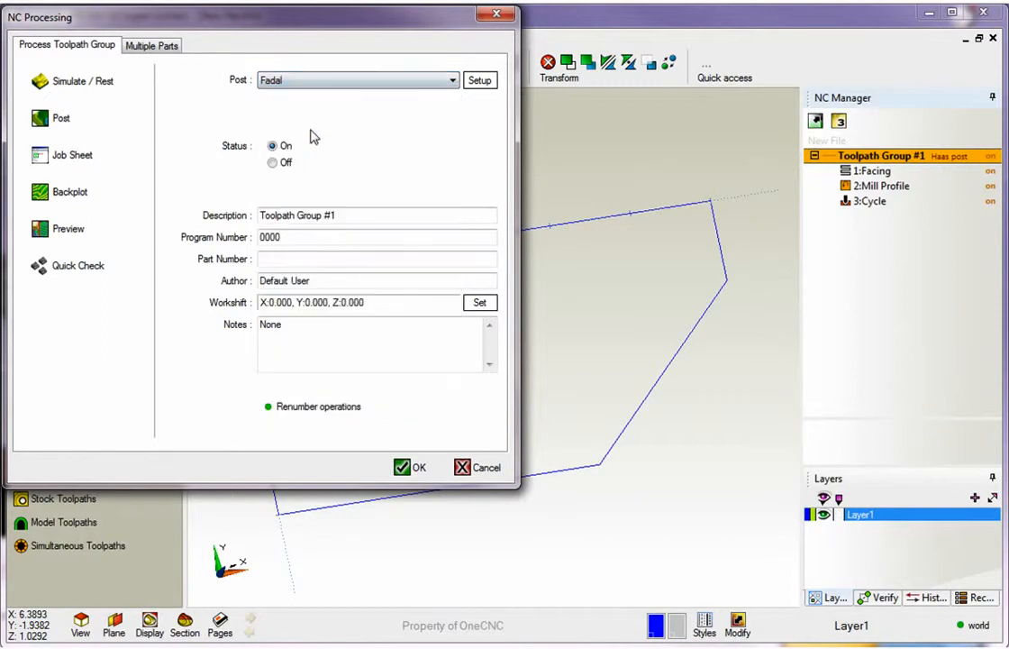
click(402, 83)
drag(453, 245, 464, 133)
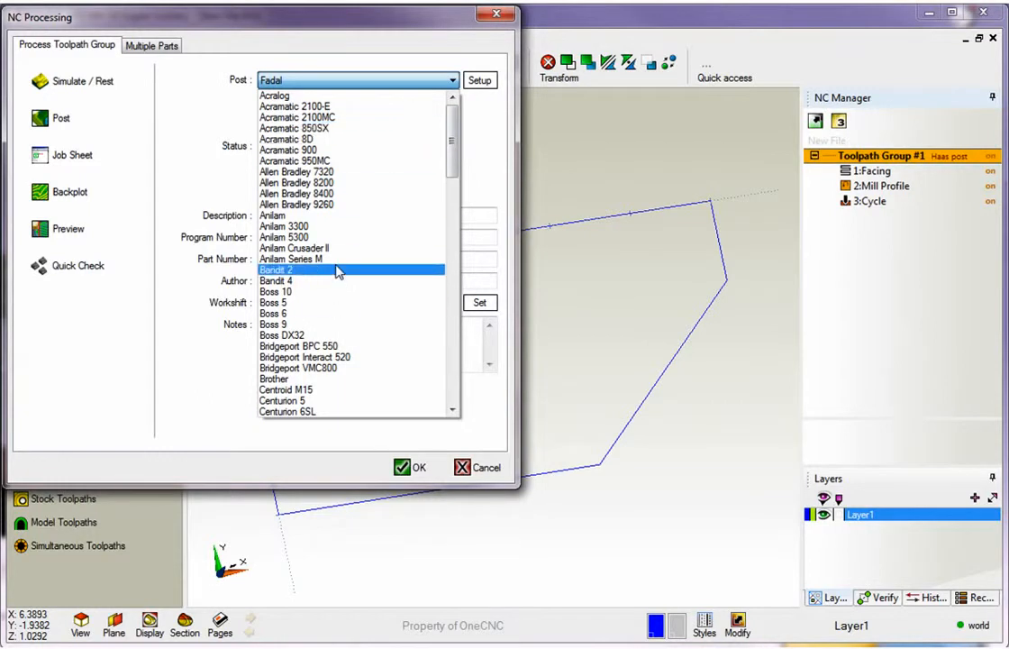
drag(452, 160, 460, 293)
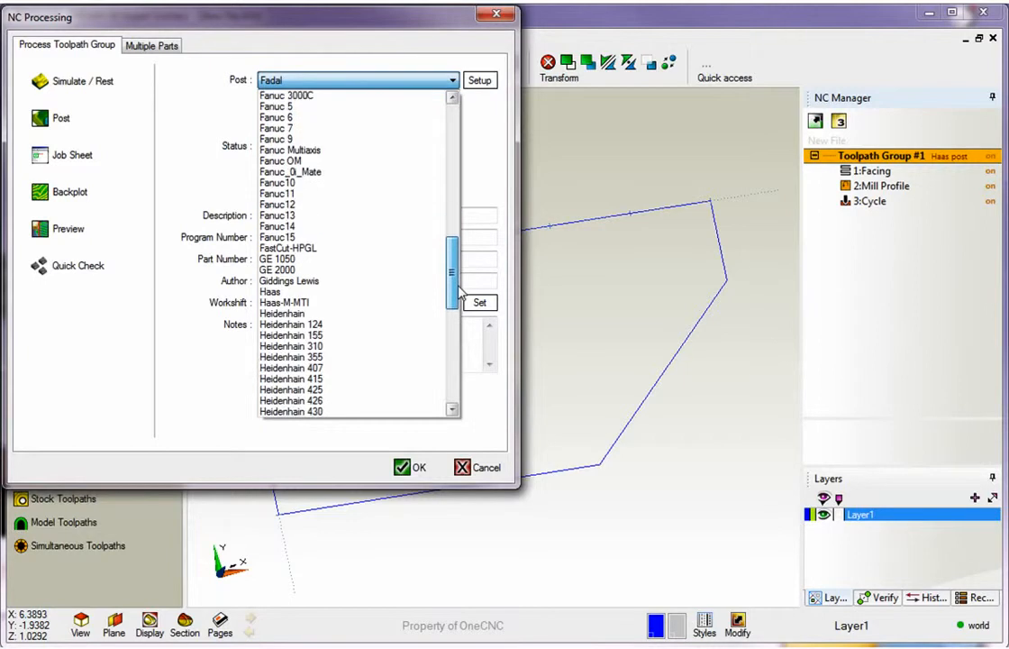
click(272, 293)
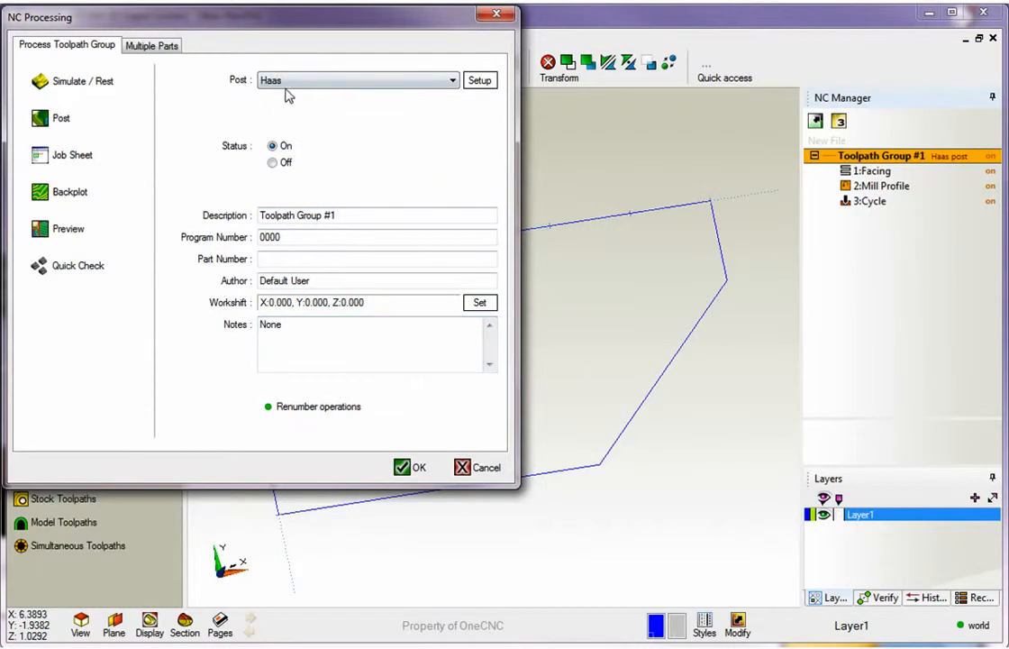
Post the toolpath group to the Desktop as CNC Pro 1, replacing the existing file, and review the generated code before closing it
click(61, 121)
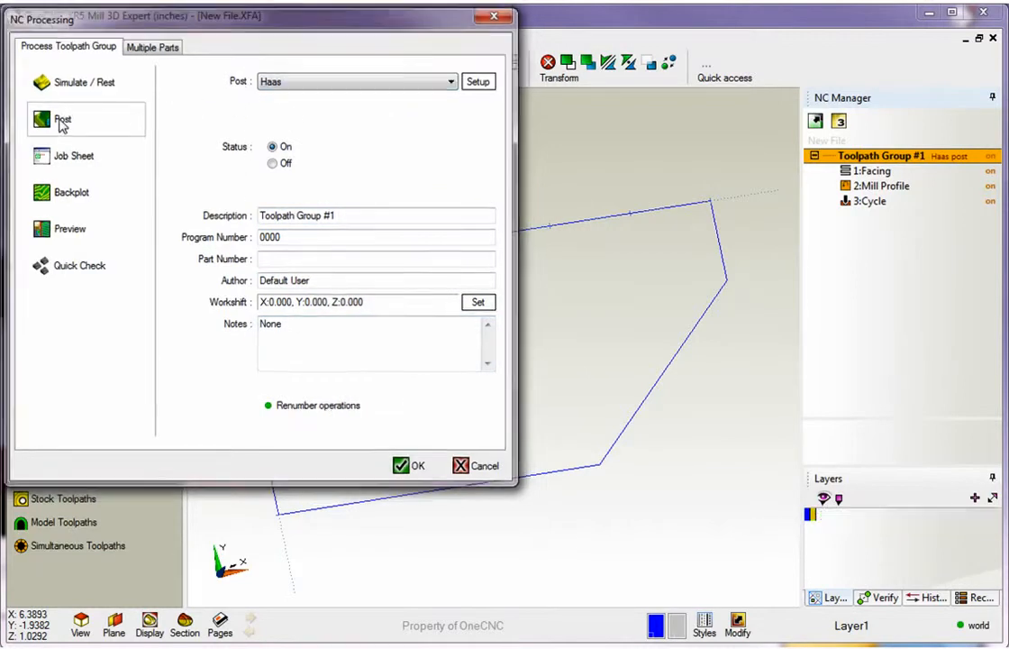
drag(321, 158, 75, 23)
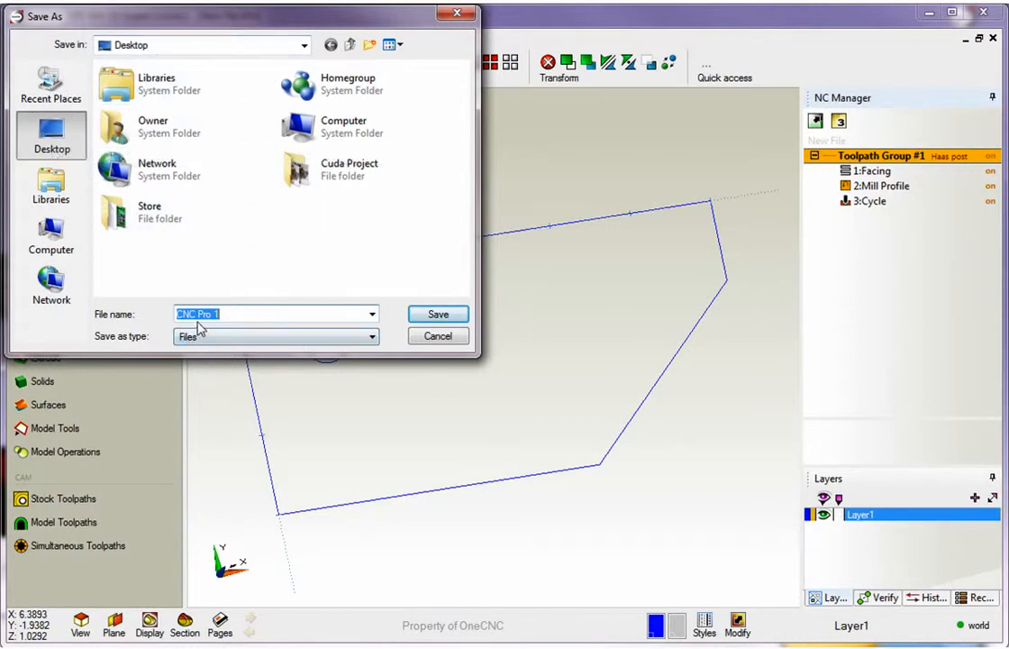
click(439, 318)
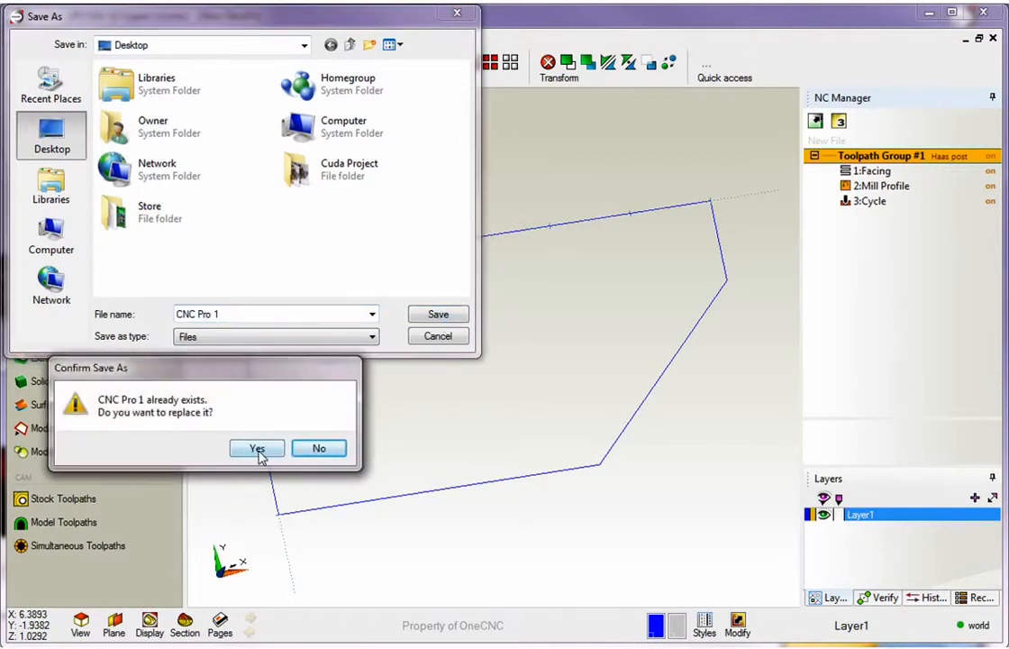
click(259, 448)
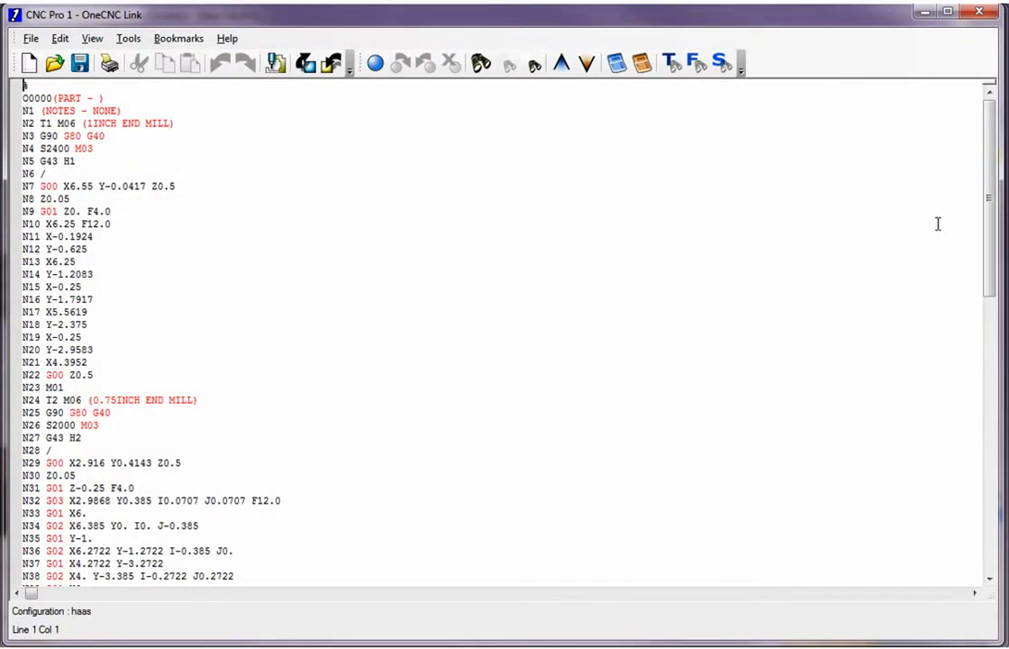
mouse_move(991, 187)
mouse_down()
mouse_move(990, 450)
mouse_move(991, 175)
mouse_up()
click(985, 12)
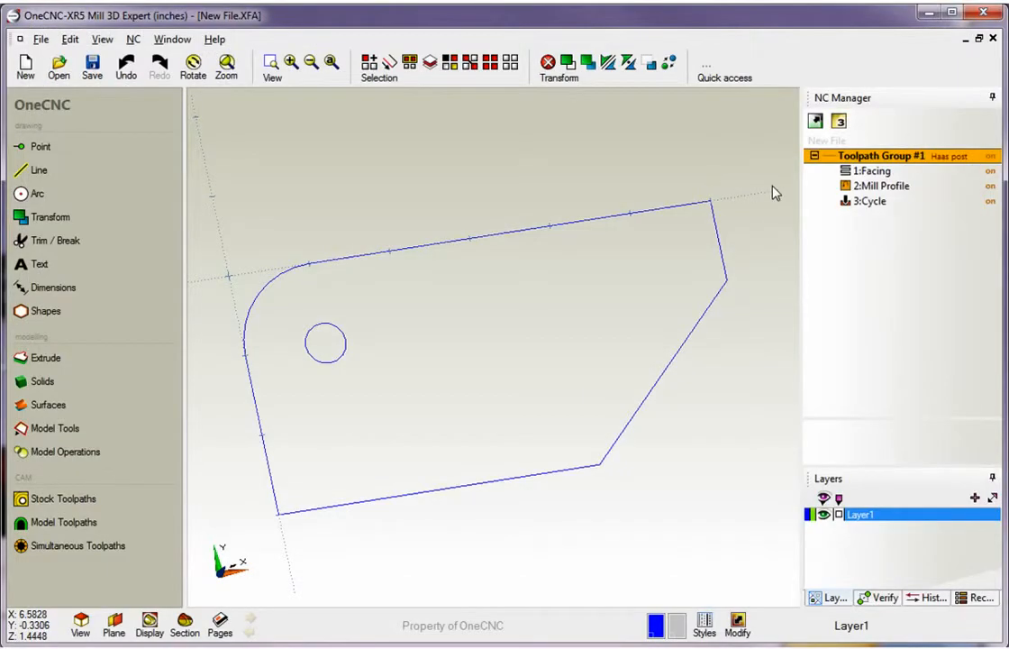
Reopen NC processing for Toolpath Group #1 and replace the default author with the programmer's full name
right_click(883, 159)
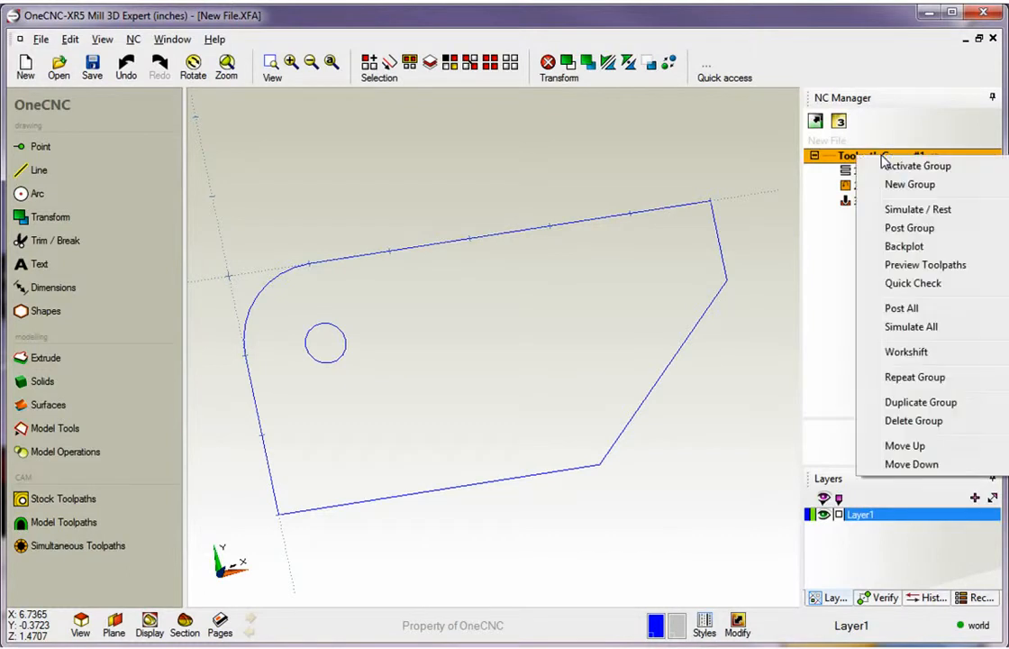
click(900, 231)
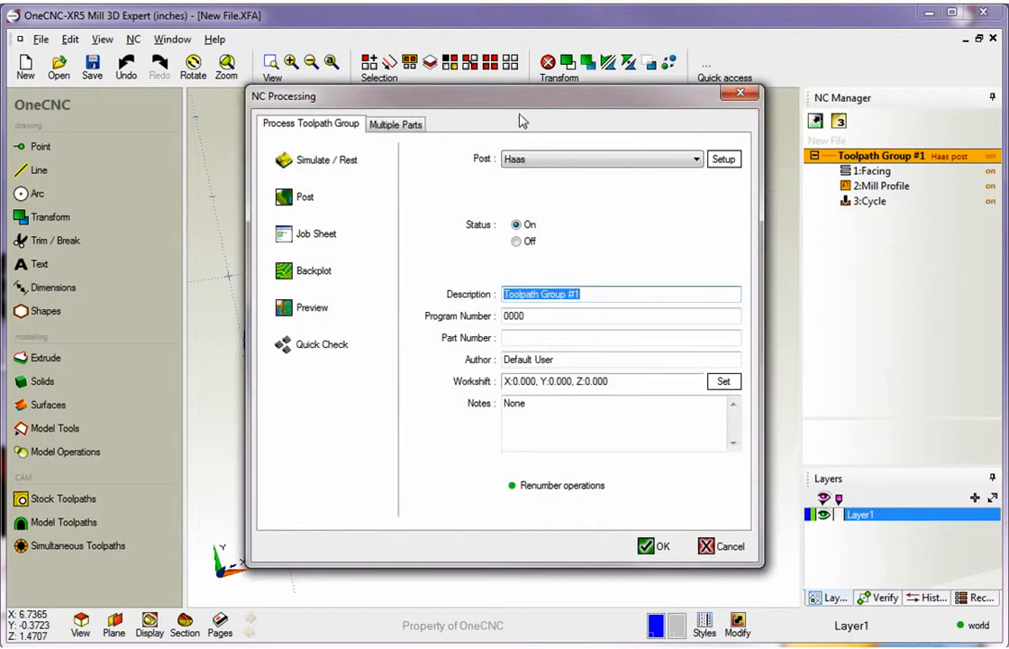
drag(459, 95, 259, 41)
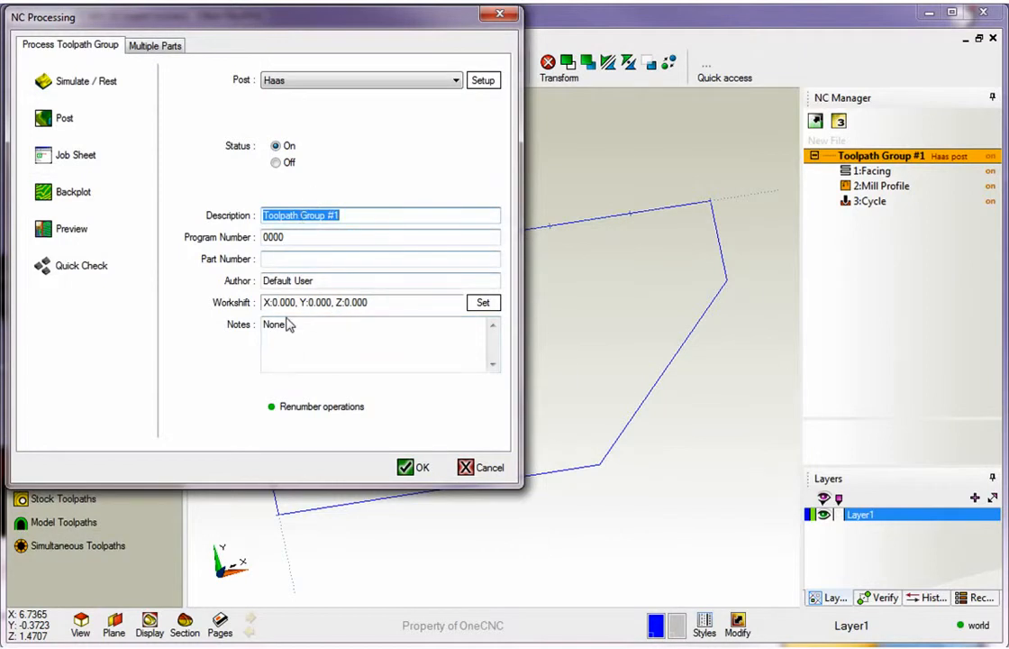
drag(288, 328, 259, 326)
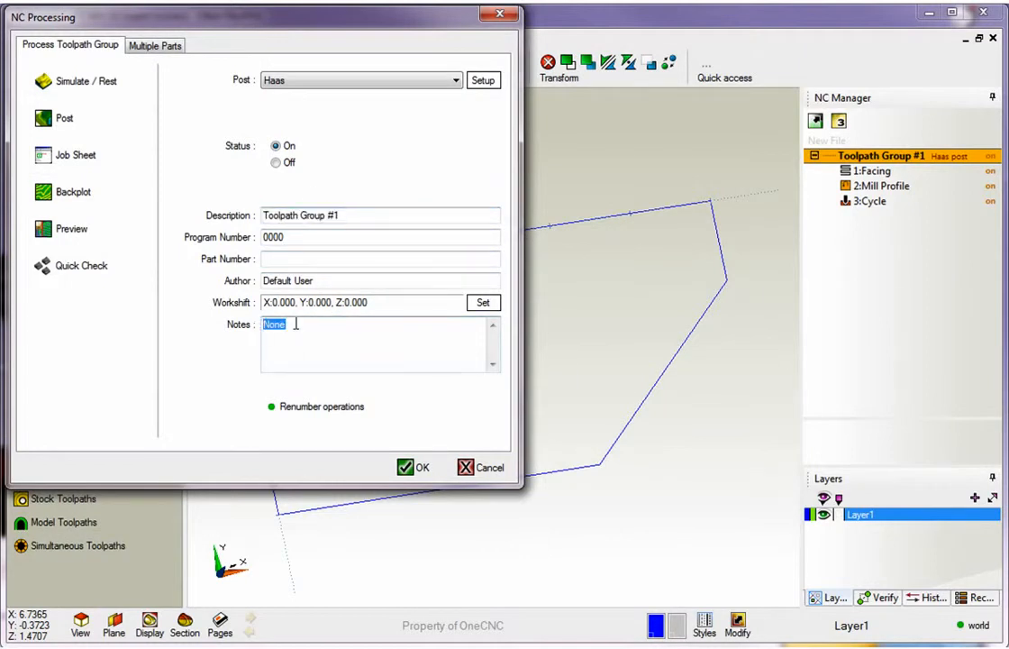
drag(361, 281, 236, 284)
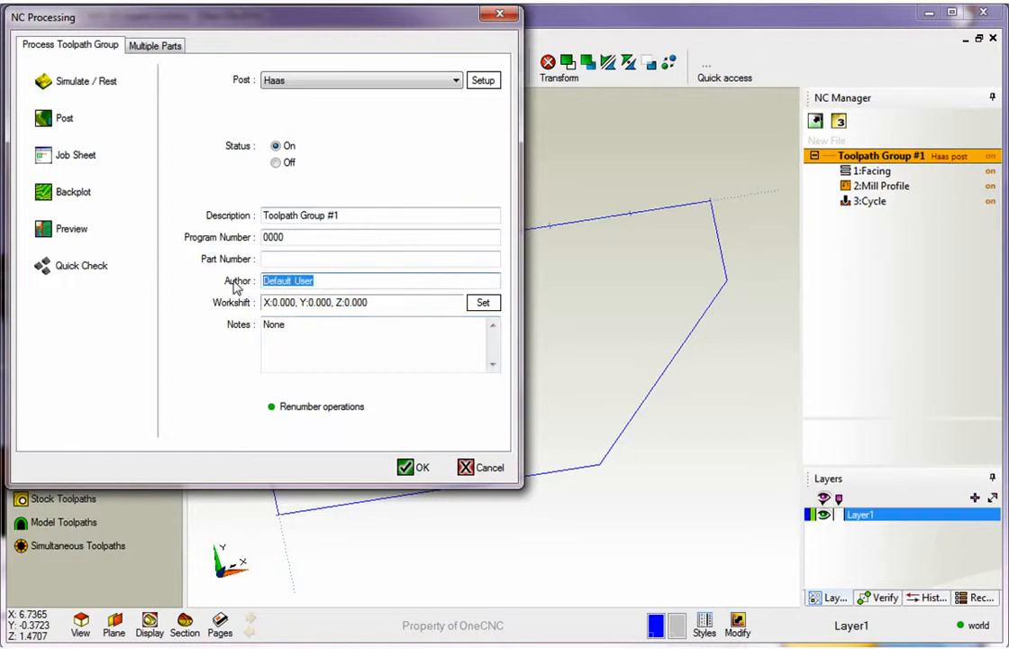
text(Patrick Matthews)
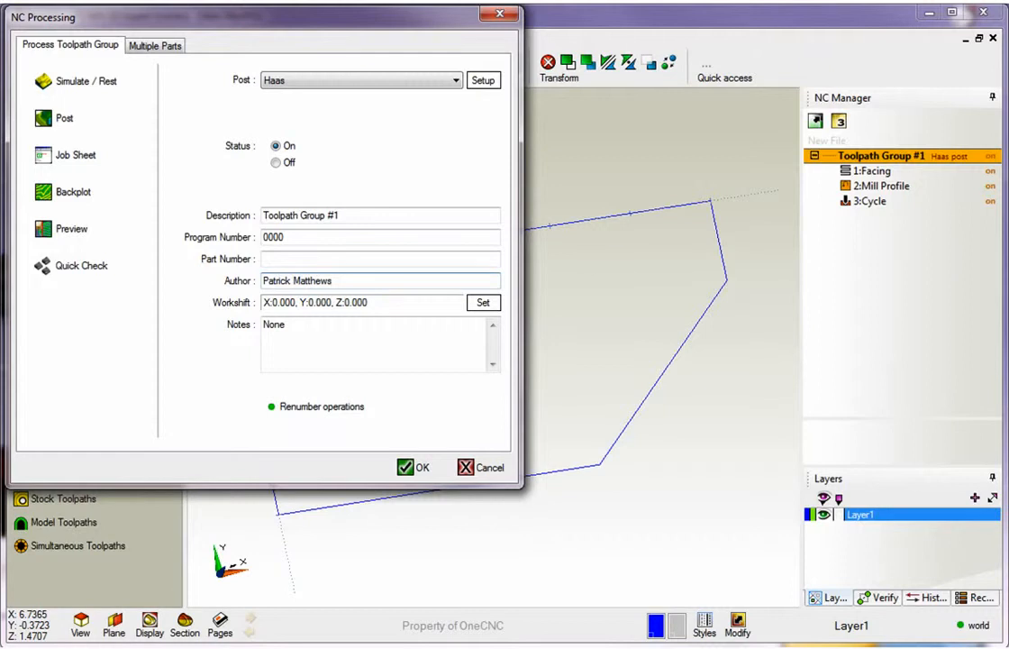
Generate the job sheet for the toolpath group and save it to the Desktop as the PDF Job 1, closing NC processing
click(79, 159)
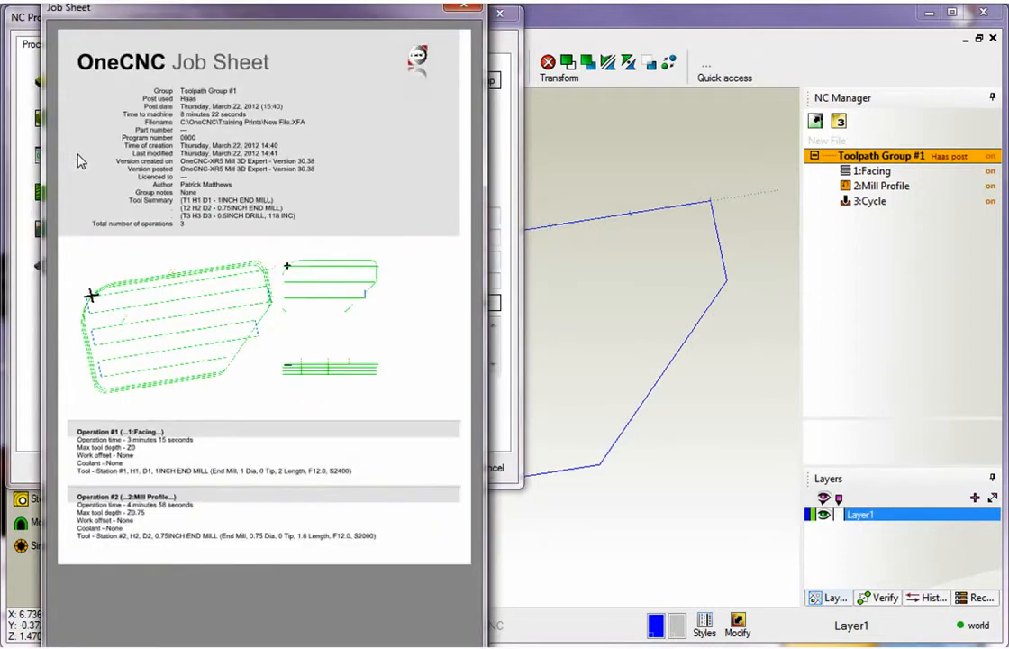
drag(196, 4, 257, 60)
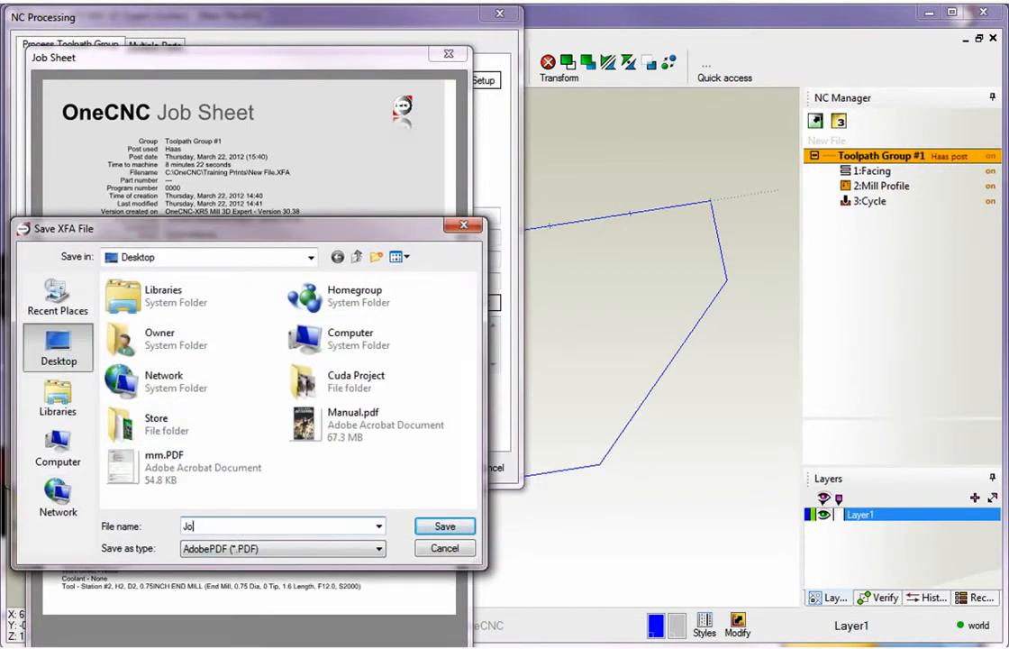
click(444, 526)
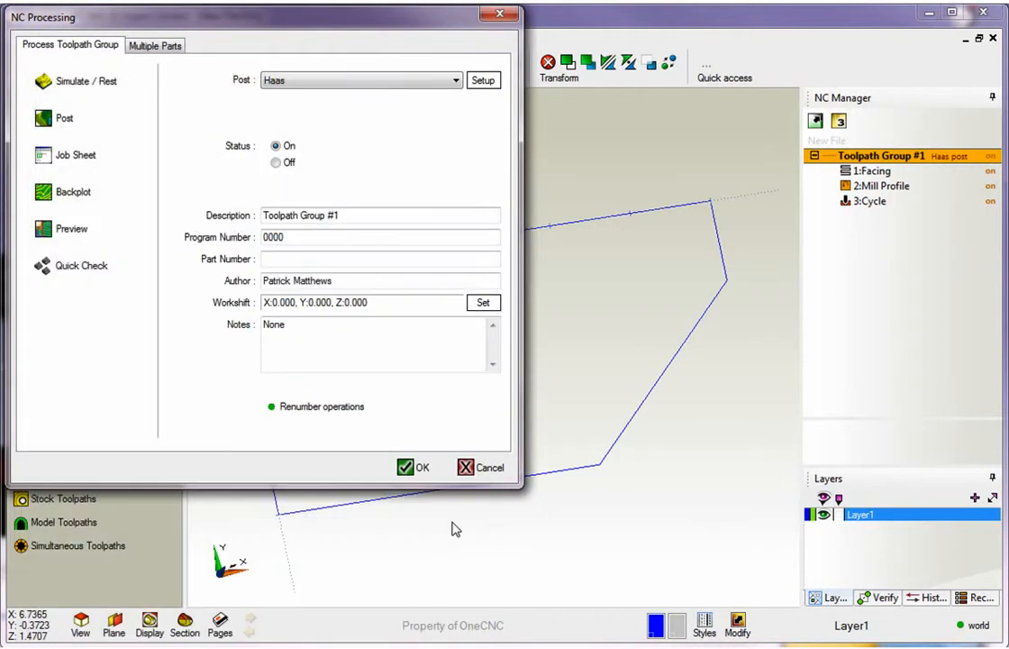
click(469, 471)
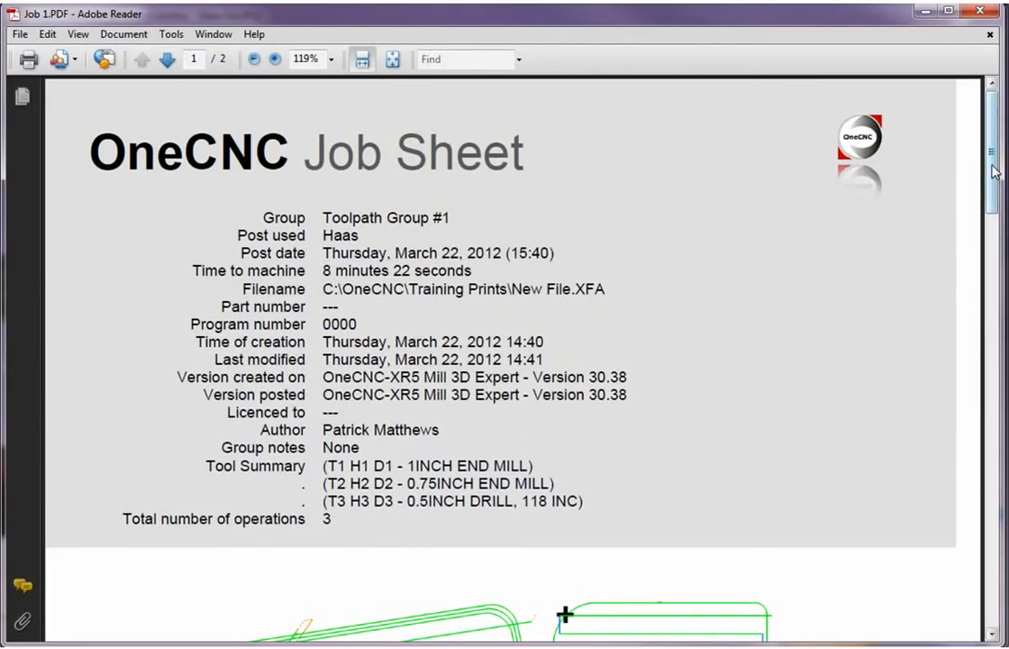
Review the job sheet PDF's summary, toolpath drawings and per-operation tool details, and close it
drag(998, 162, 994, 236)
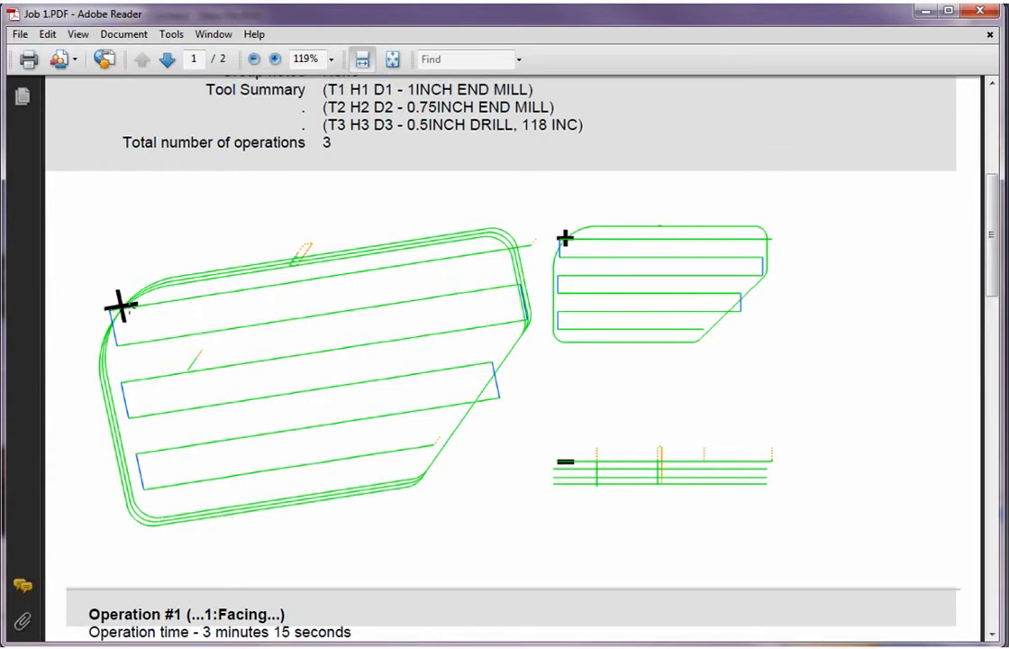
scroll(528, 209, up, 10)
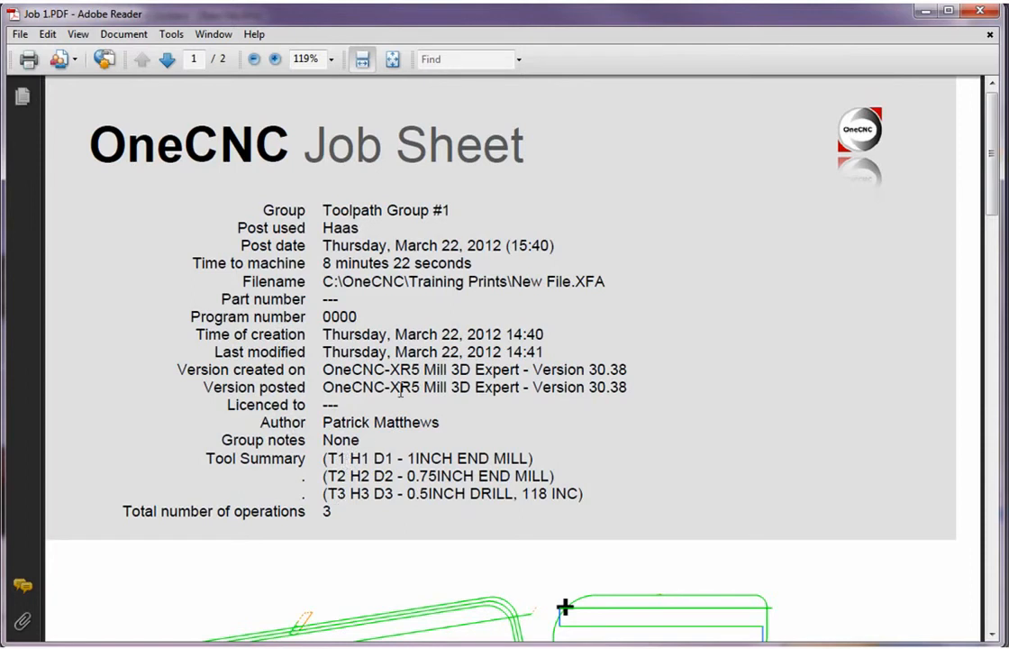
drag(991, 198, 1003, 388)
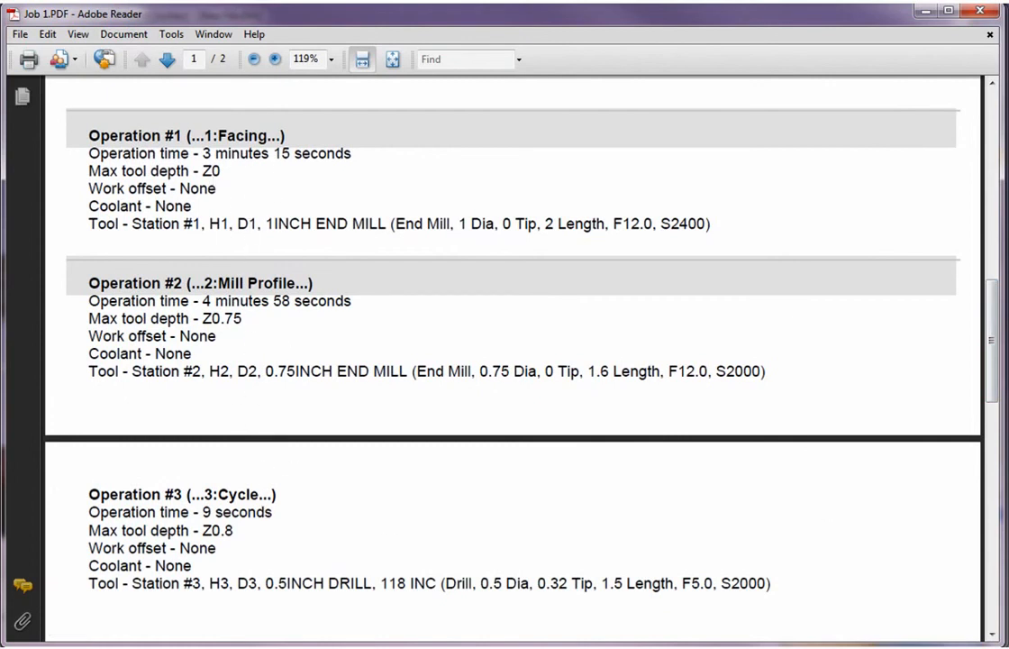
scroll(874, 347, up, 5)
scroll(875, 213, up, 8)
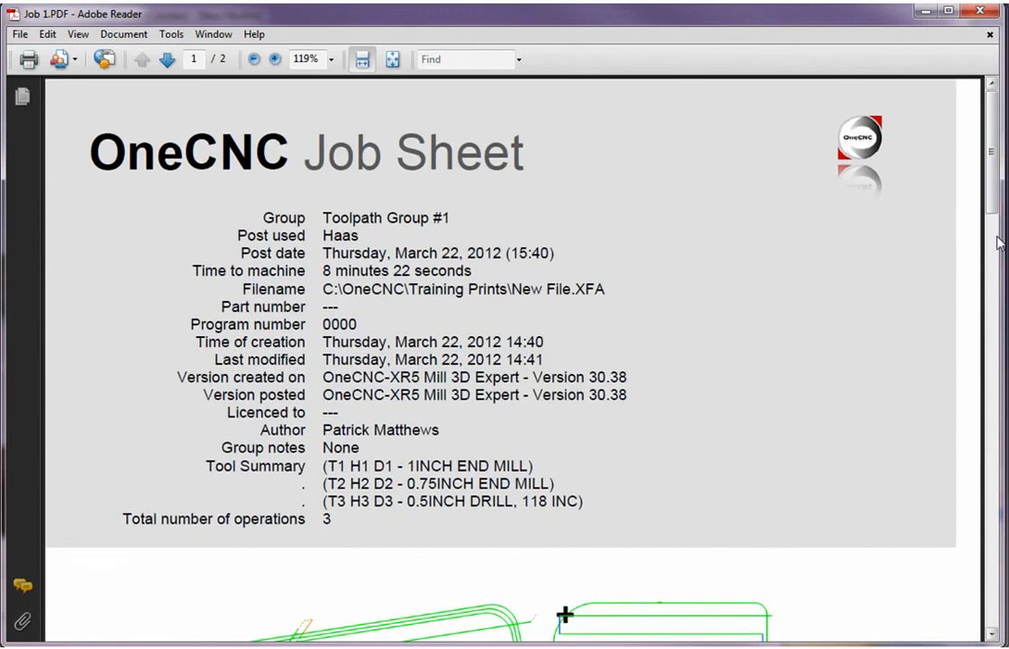
click(981, 13)
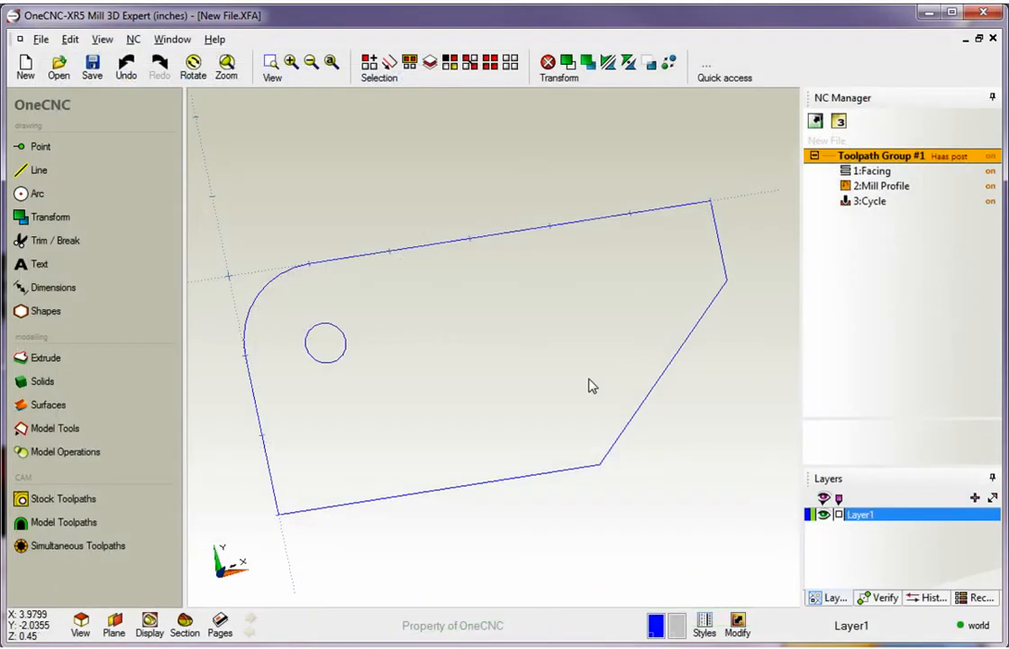